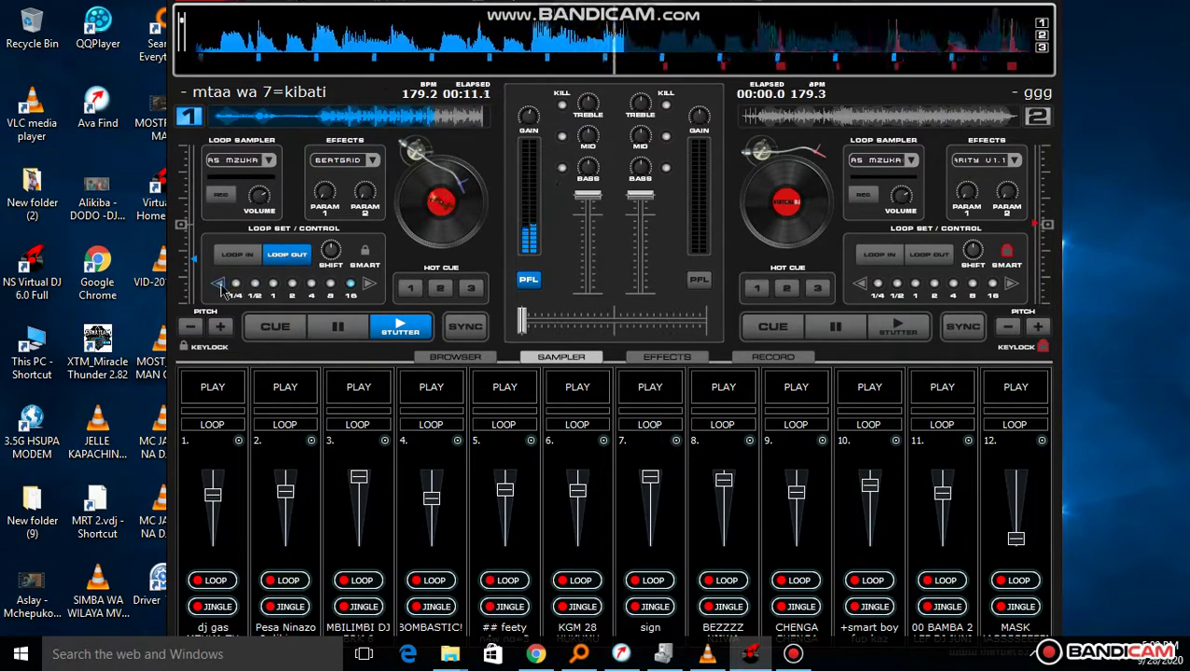
- Shorten deck 1's loop to 8 beats and play sampler slot 9 at a slightly lowered volume
{"action": "left_click", "coordinate": [220, 286]}
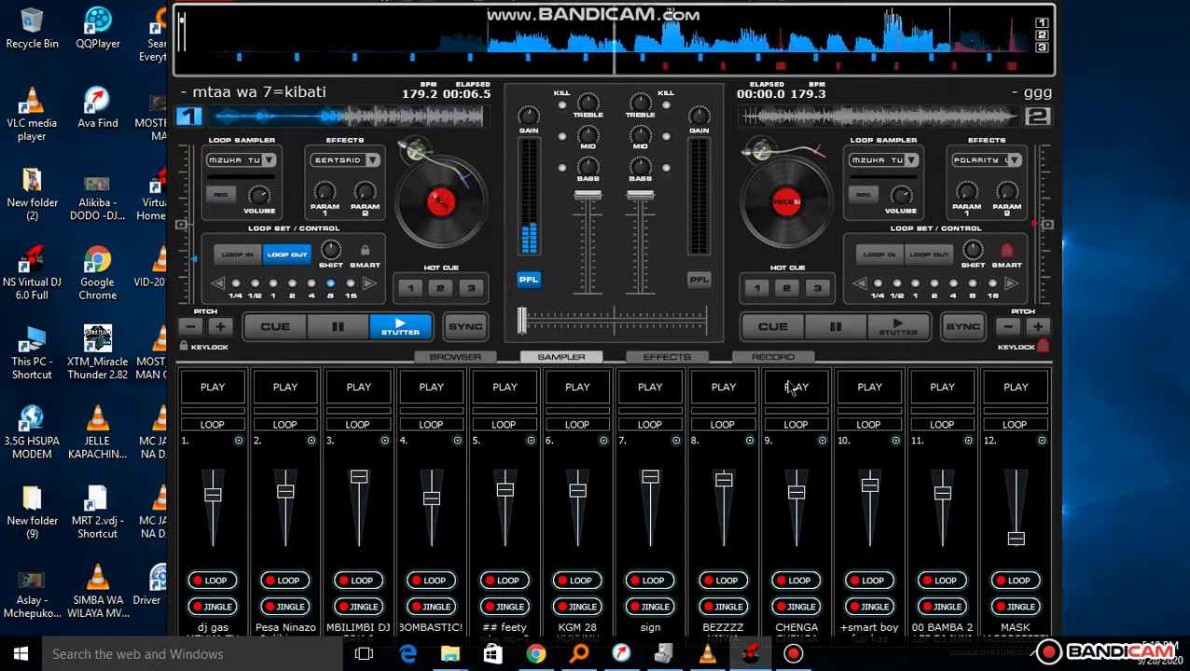
{"action": "left_click", "coordinate": [791, 387]}
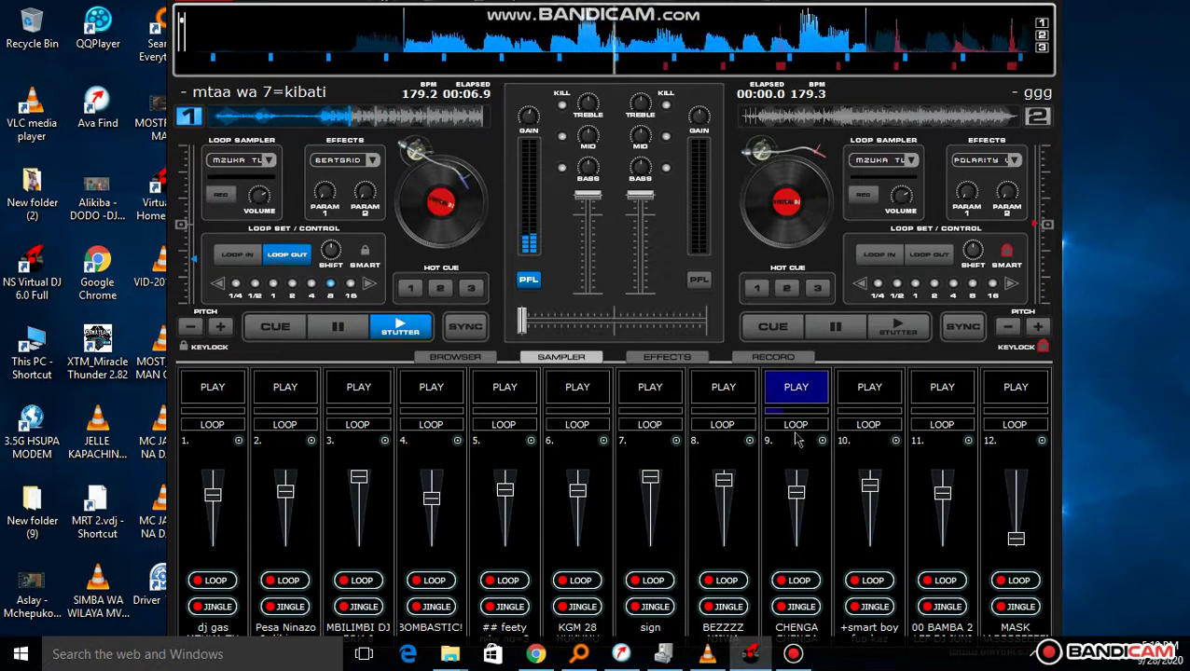
{"action": "left_click_drag", "start_coordinate": [796, 491], "coordinate": [796, 509]}
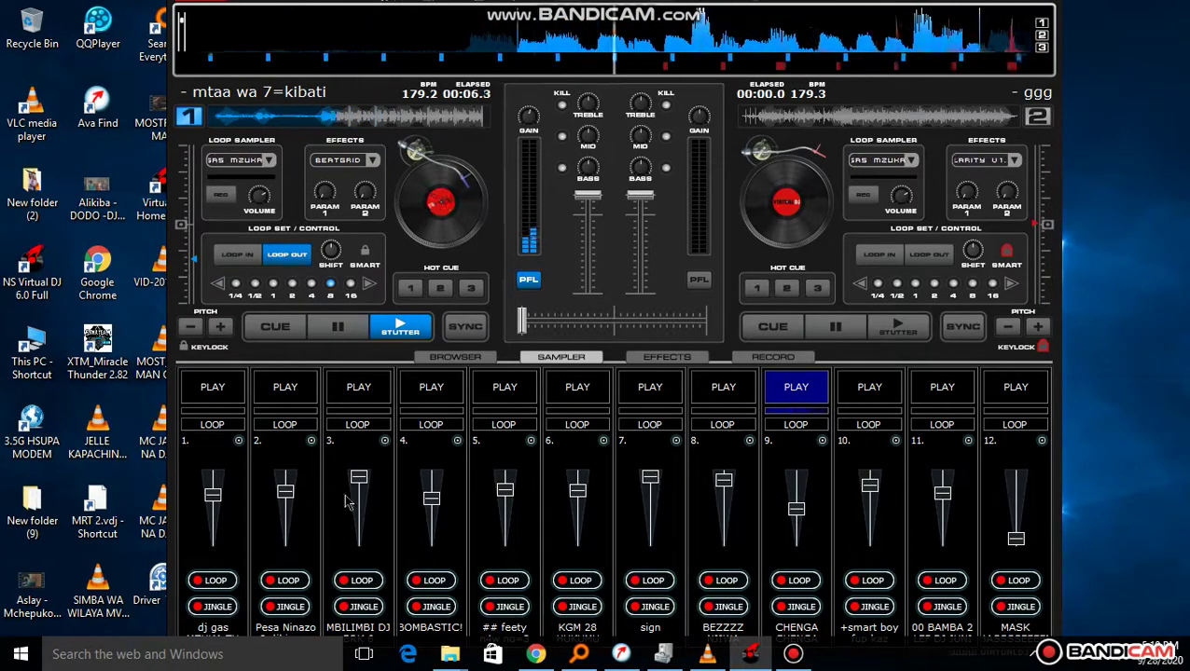
- Start the samples in slots 5, 7 and 1, and kill the treble, mid and bass on deck 1
{"action": "left_click", "coordinate": [502, 385]}
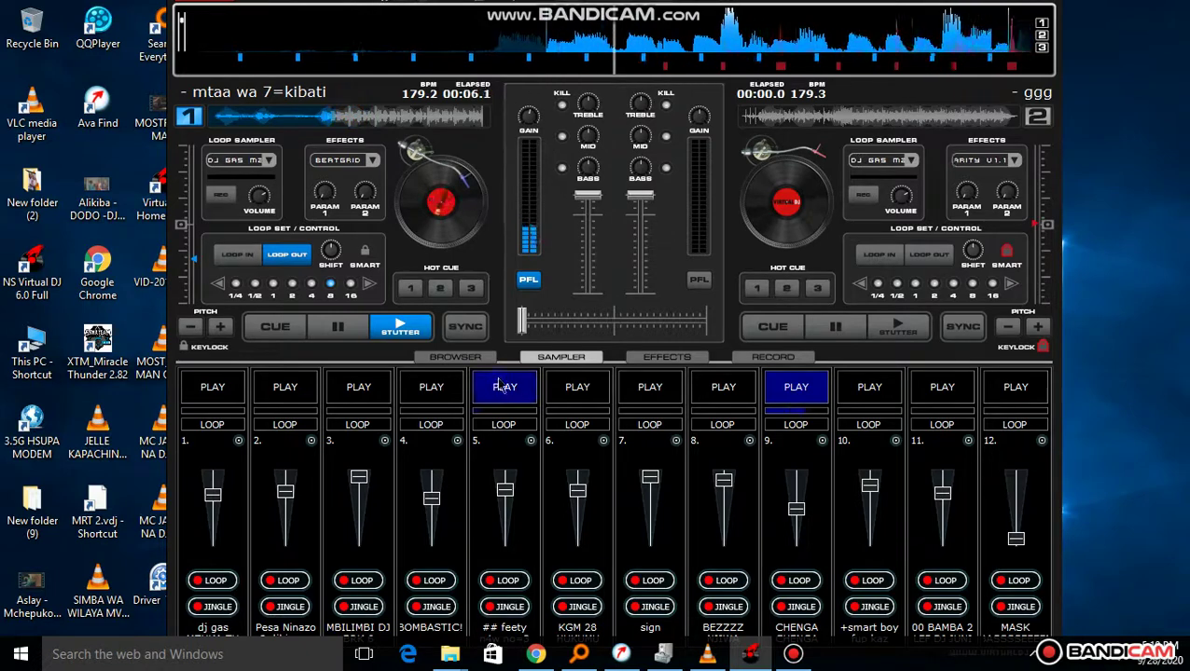
{"action": "left_click", "coordinate": [562, 169]}
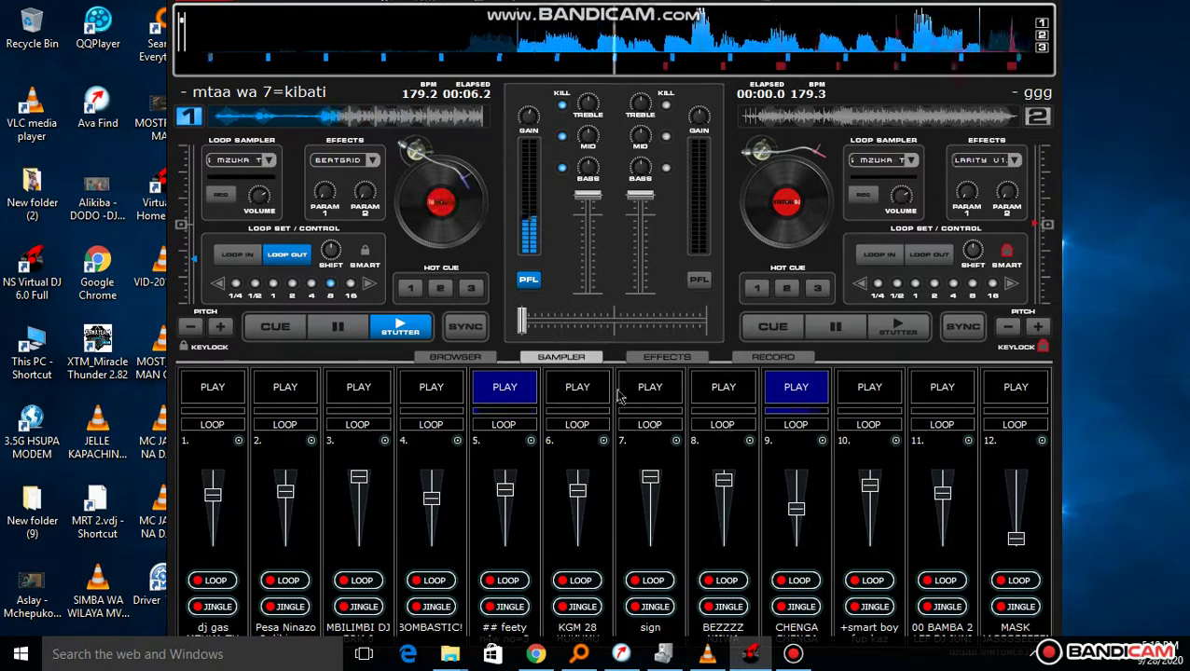
{"action": "left_click", "coordinate": [650, 390]}
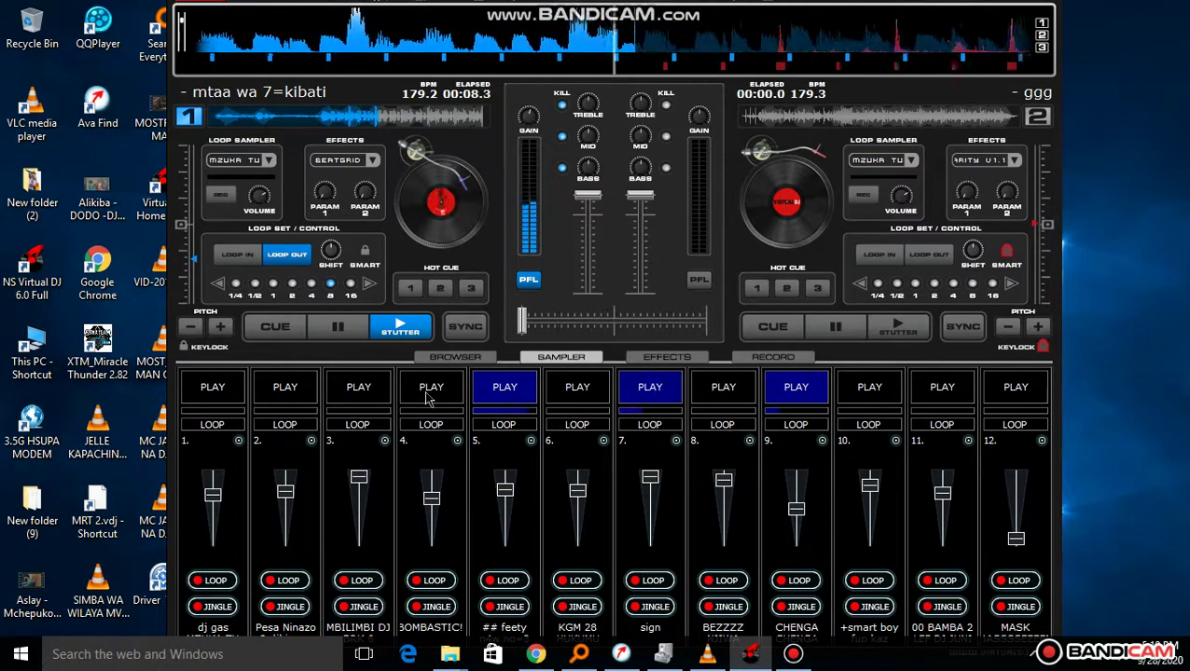
{"action": "left_click", "coordinate": [207, 391]}
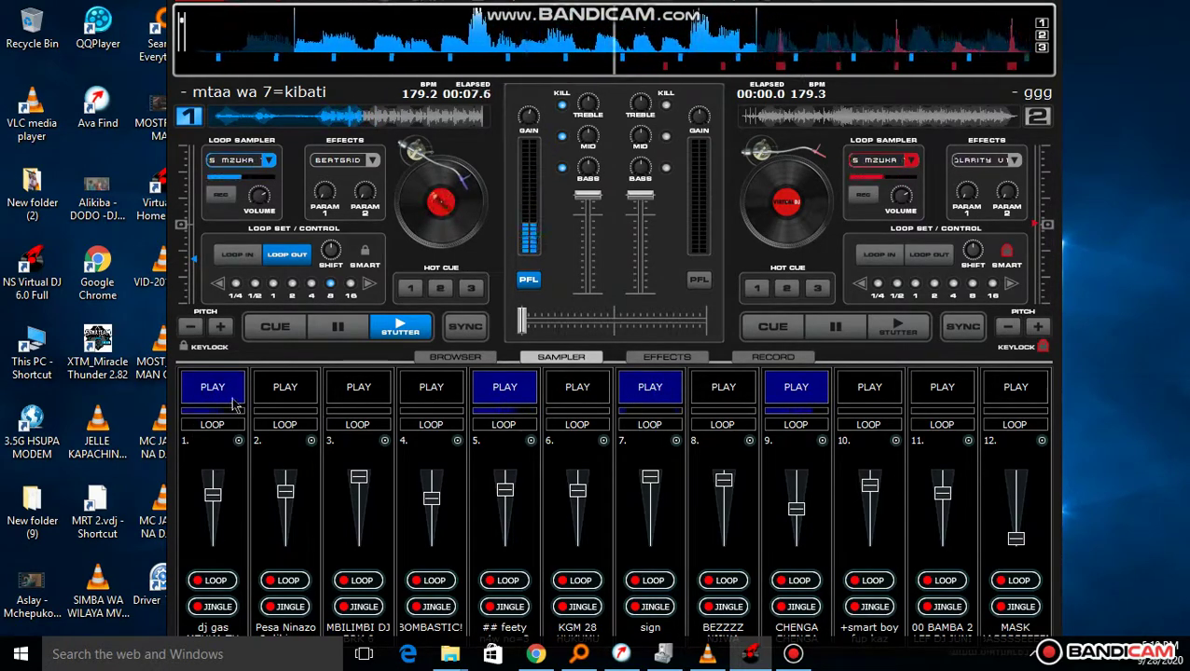
- Bring in the sample in slot 4 and stop the samples in slots 5 and 7
{"action": "left_click", "coordinate": [457, 396]}
{"action": "left_click", "coordinate": [500, 393]}
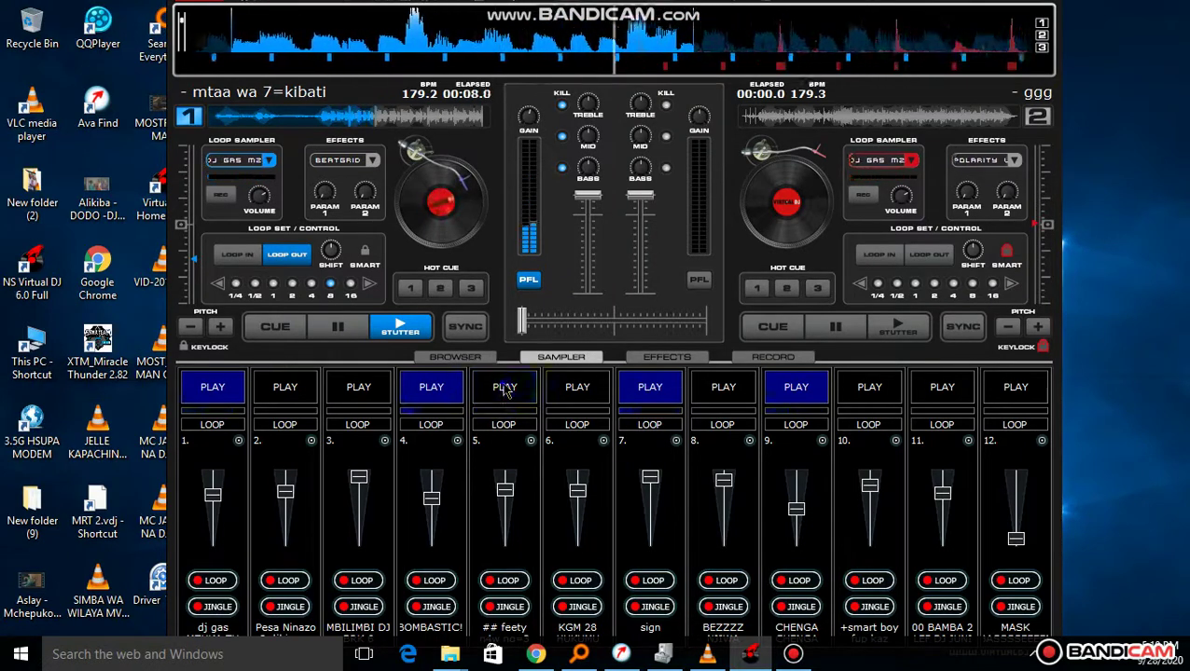
{"action": "left_click", "coordinate": [661, 396]}
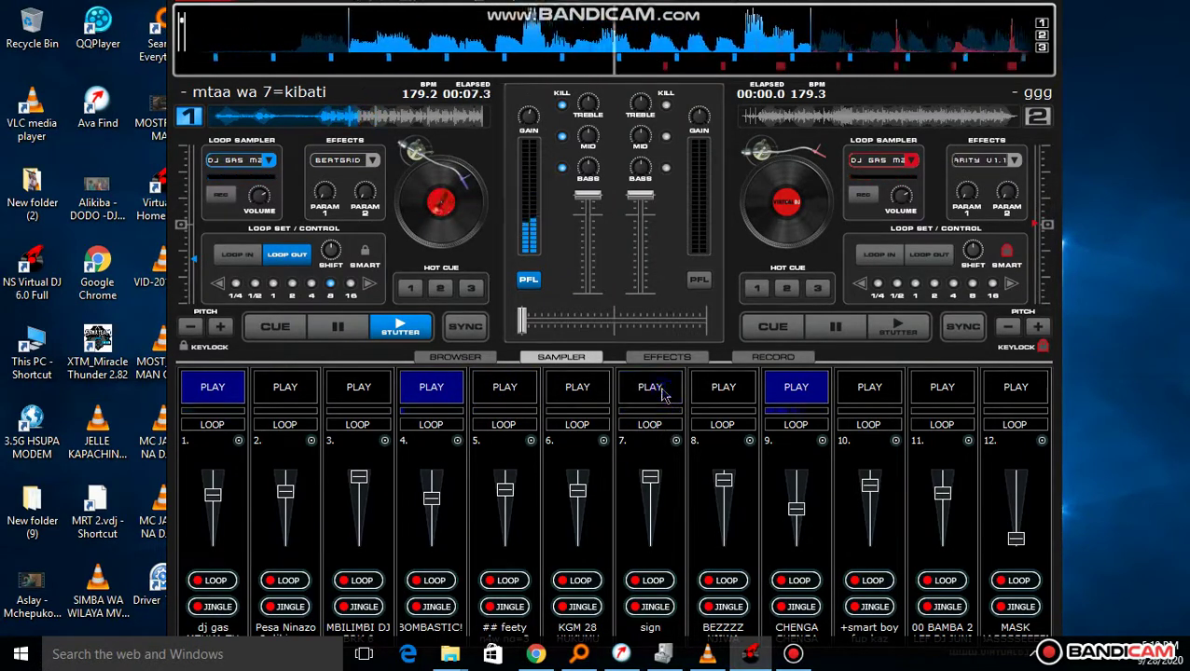
- Start the slot 6 sample, and replace it with the sample in slot 11
{"action": "left_click", "coordinate": [579, 395]}
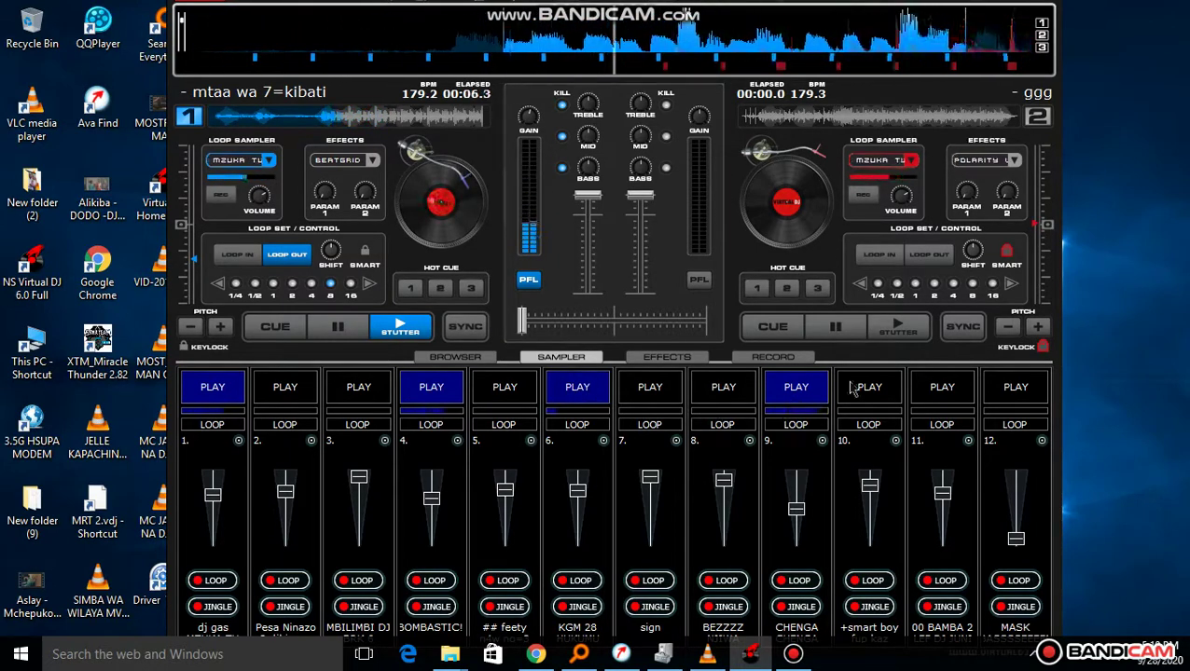
{"action": "left_click", "coordinate": [916, 388]}
{"action": "left_click", "coordinate": [577, 382]}
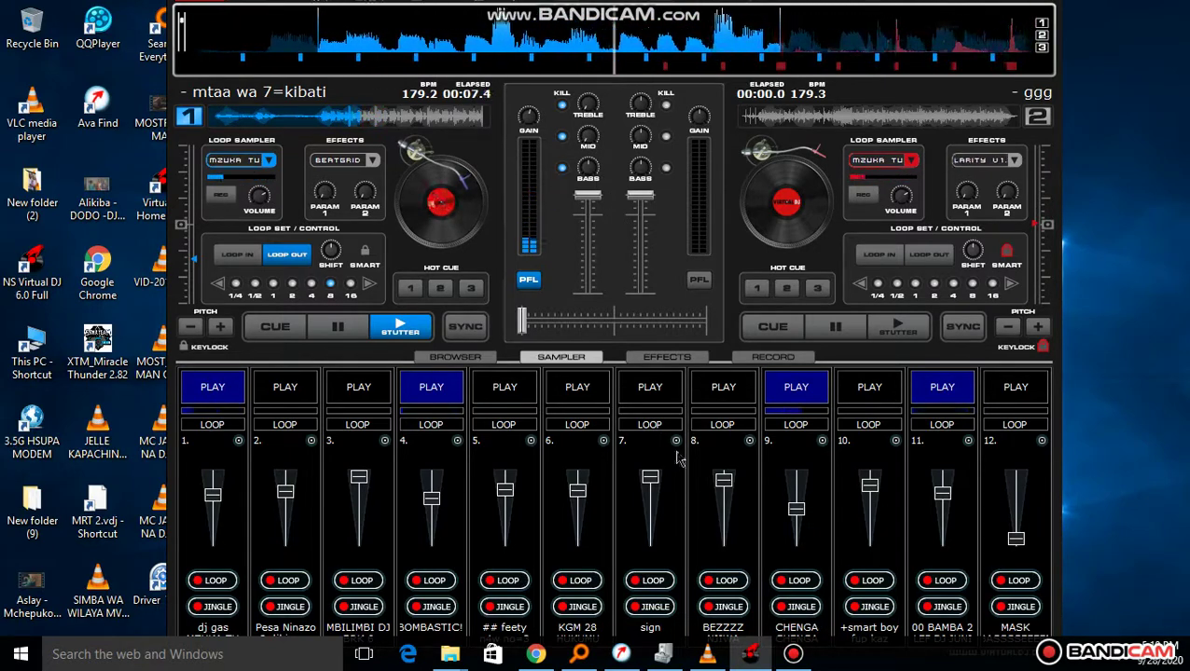
- Start the samples in slots 8, 5 and 10, and stop the ones in slots 4 and 8
{"action": "left_click", "coordinate": [719, 394]}
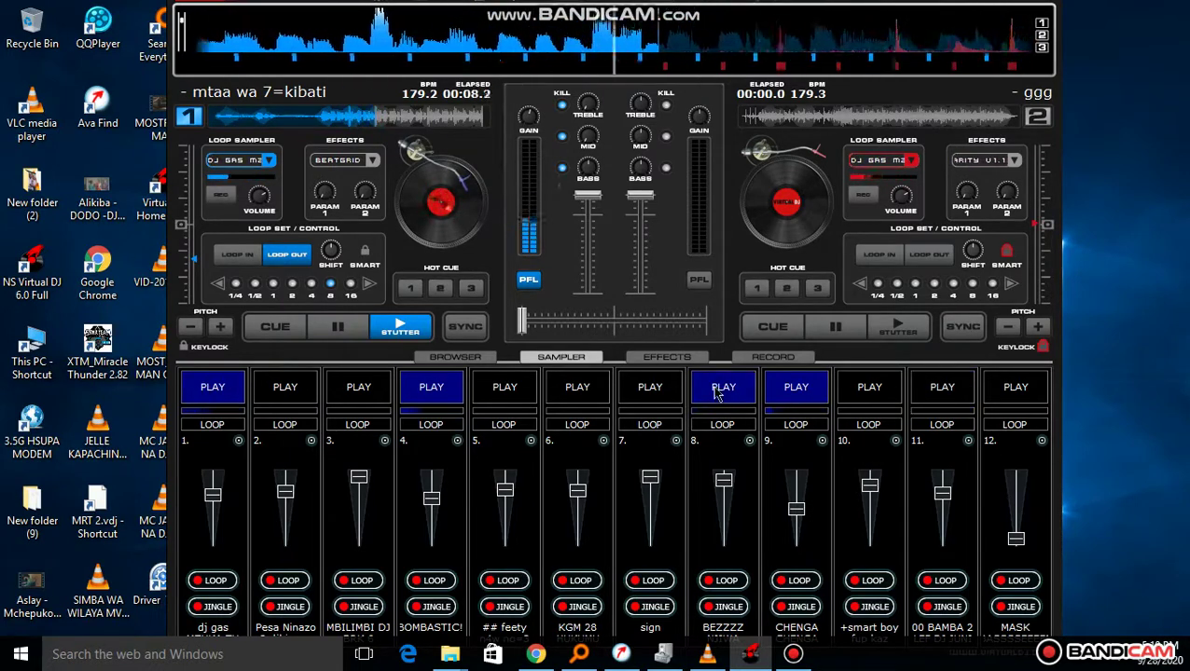
{"action": "left_click", "coordinate": [503, 390]}
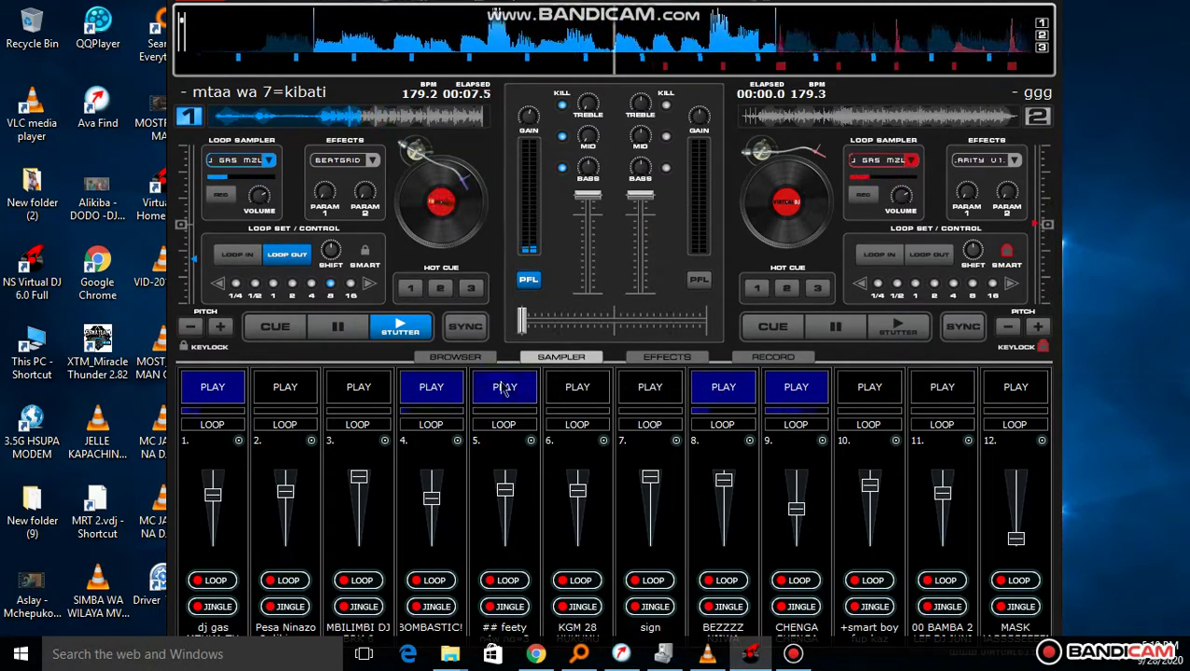
{"action": "left_click", "coordinate": [441, 389]}
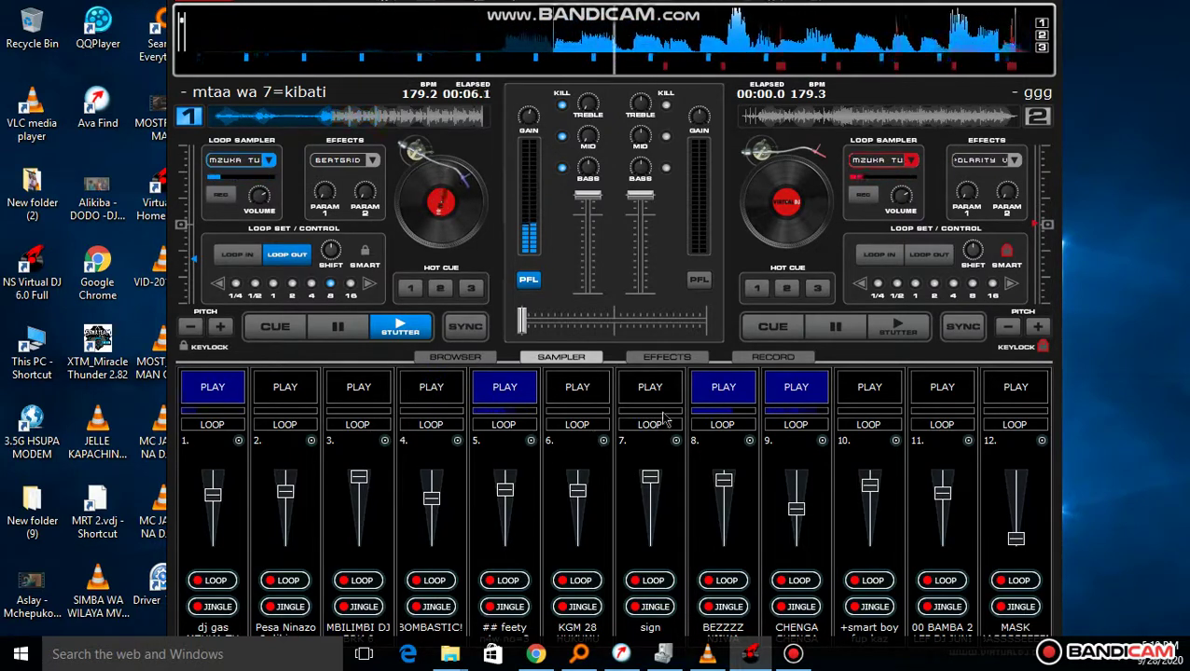
{"action": "left_click", "coordinate": [883, 393]}
{"action": "left_click", "coordinate": [735, 391]}
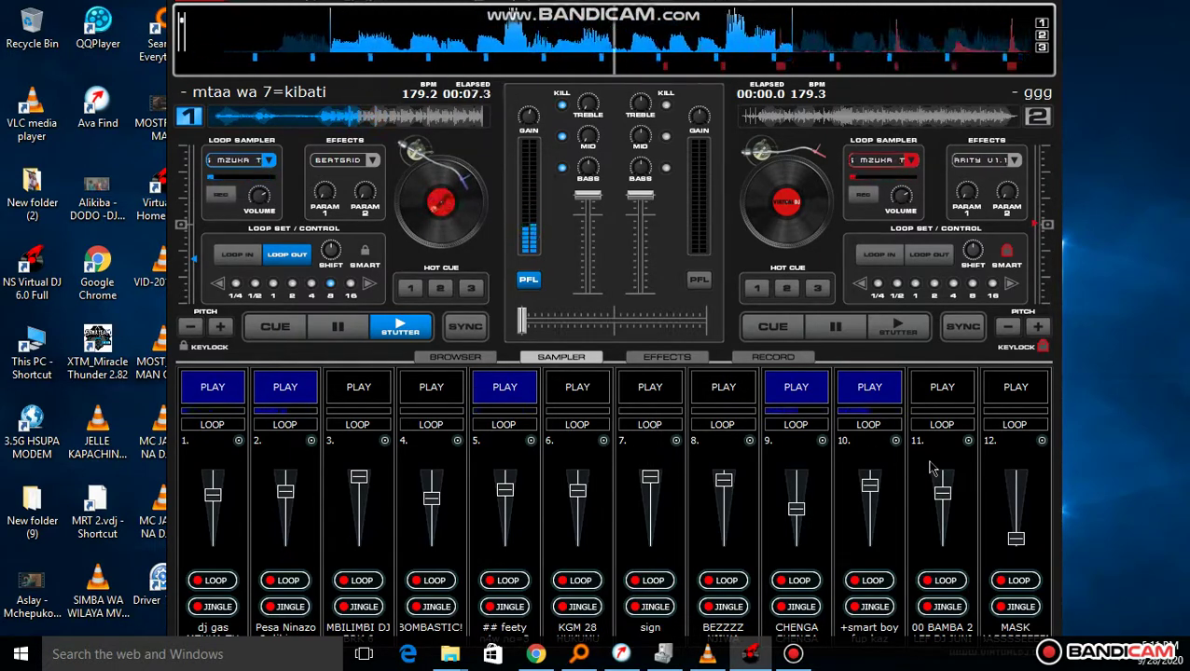
- Try to raise the volume of sampler slot 12 and trigger its sample
{"action": "left_click", "coordinate": [1029, 474]}
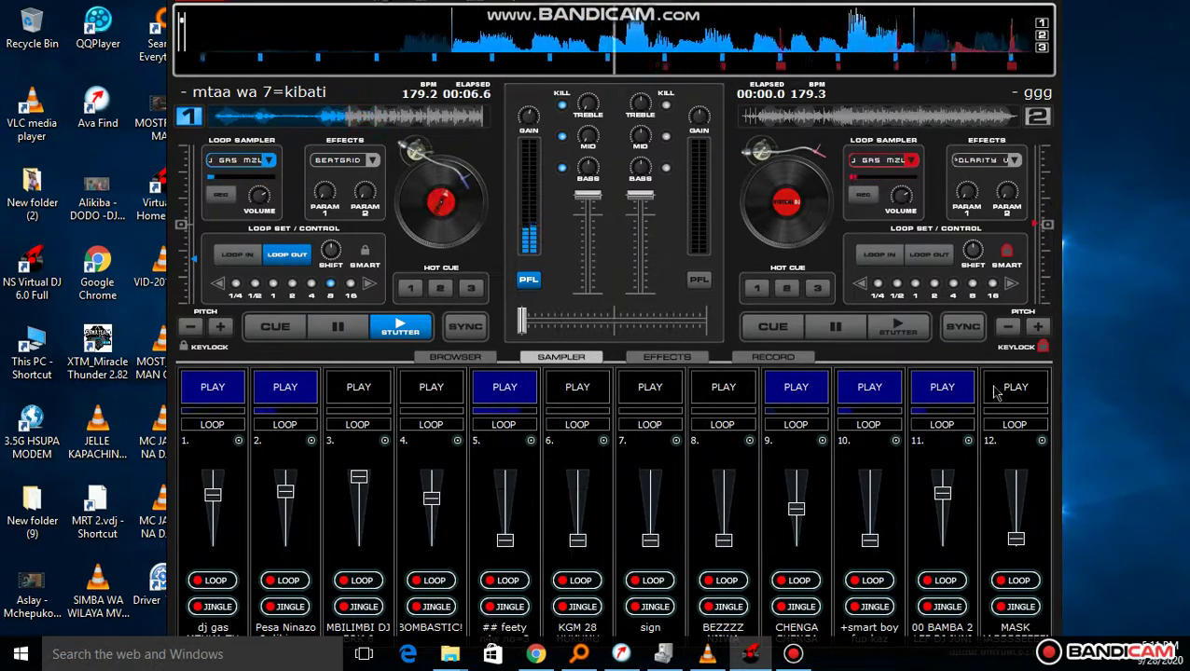
{"action": "left_click", "coordinate": [996, 392]}
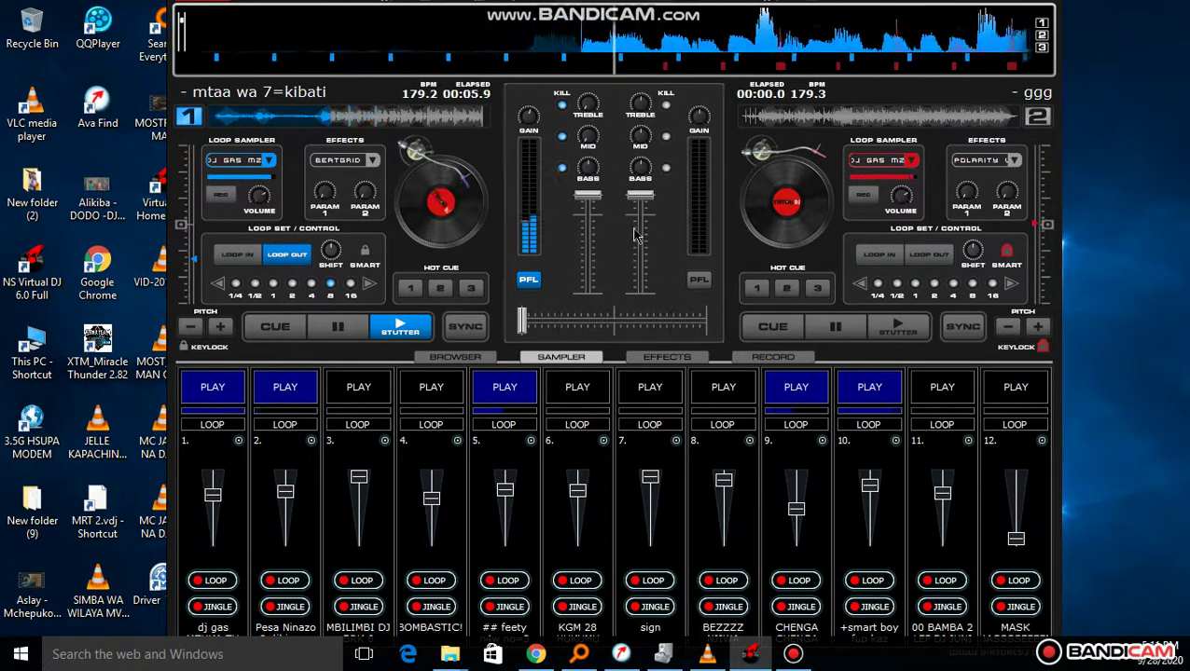
- Start the samples in slots 4 and 11, and stop the ones in slots 2, 5 and 10
{"action": "left_click", "coordinate": [450, 399]}
{"action": "left_click", "coordinate": [289, 396]}
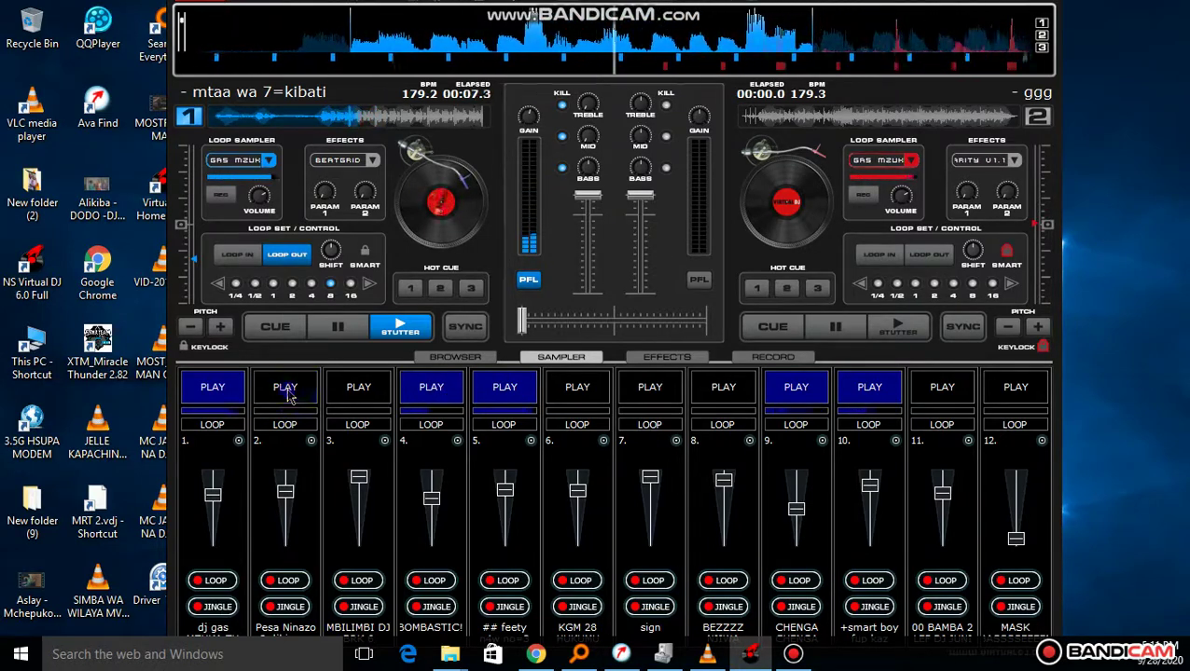
{"action": "left_click", "coordinate": [513, 386]}
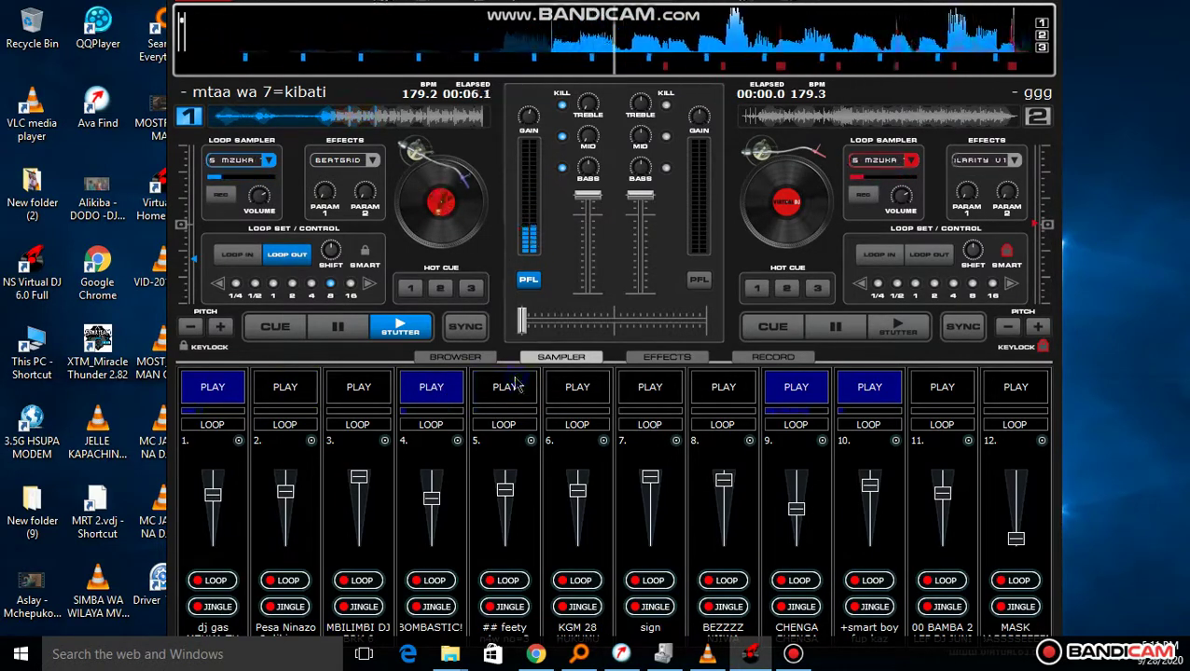
{"action": "left_click", "coordinate": [943, 386]}
{"action": "left_click", "coordinate": [896, 387]}
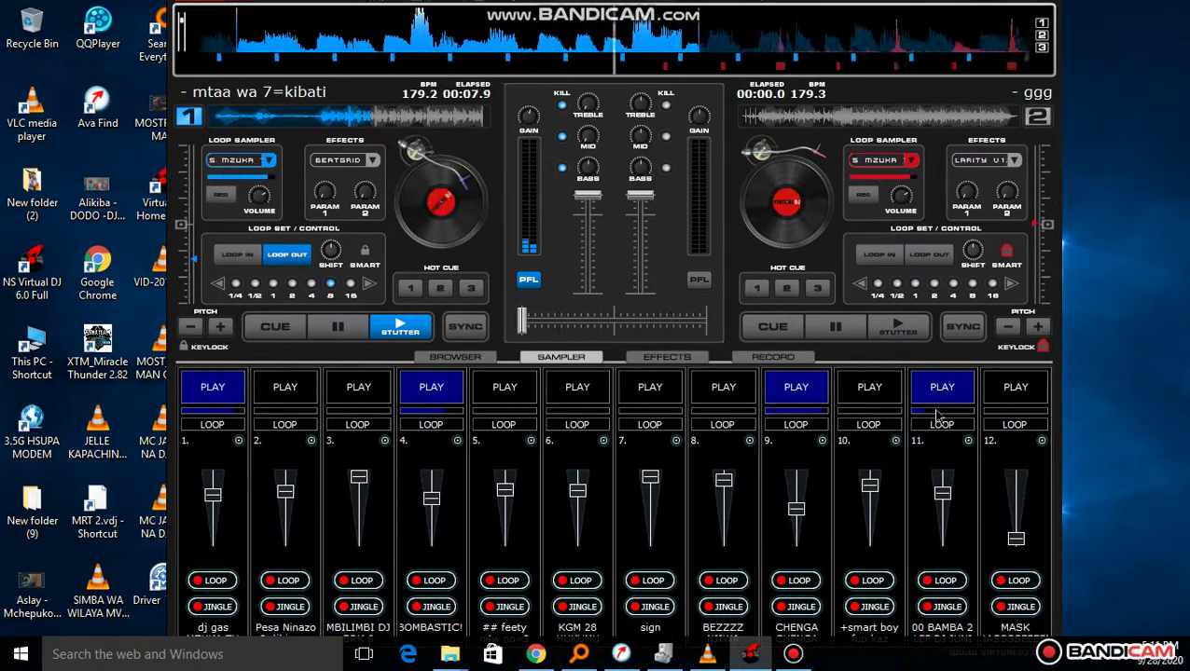
- Stop the sample in slot 11 and start it again
{"action": "left_click", "coordinate": [953, 399]}
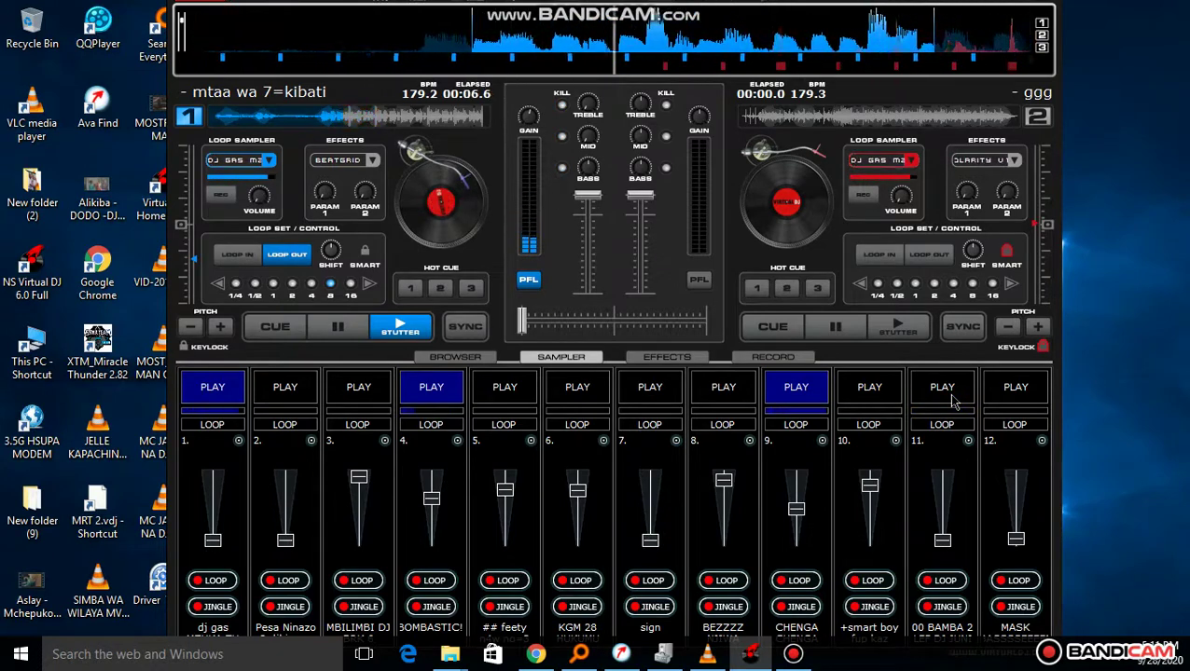
{"action": "left_click", "coordinate": [951, 399]}
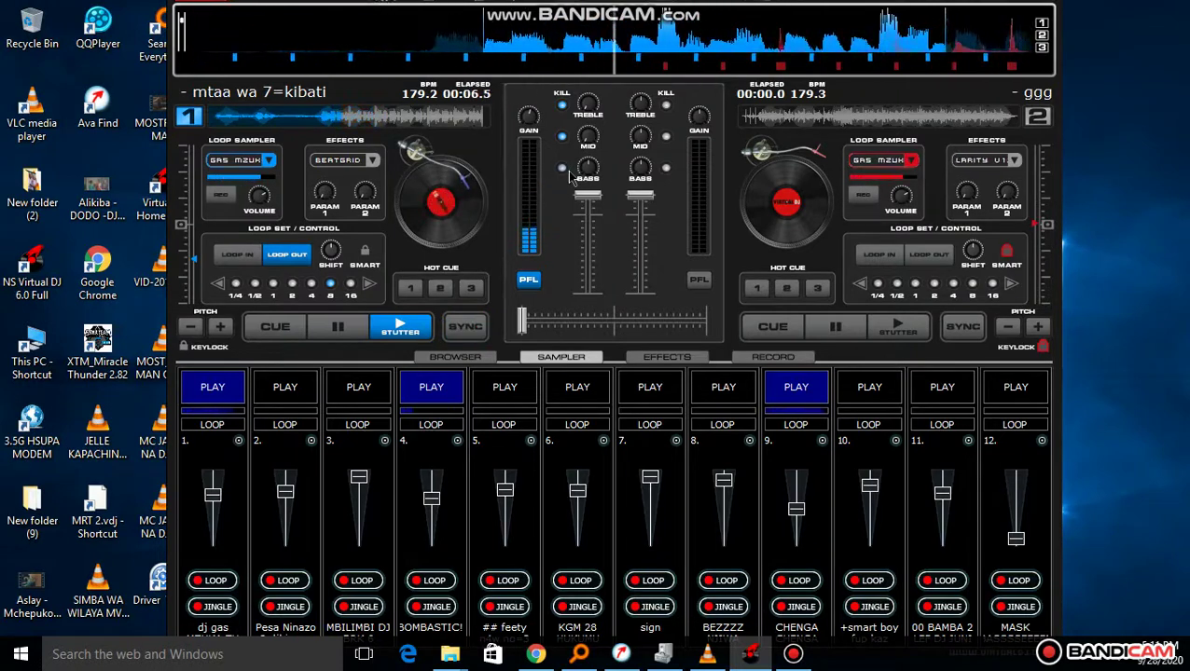
{"action": "left_click", "coordinate": [947, 389]}
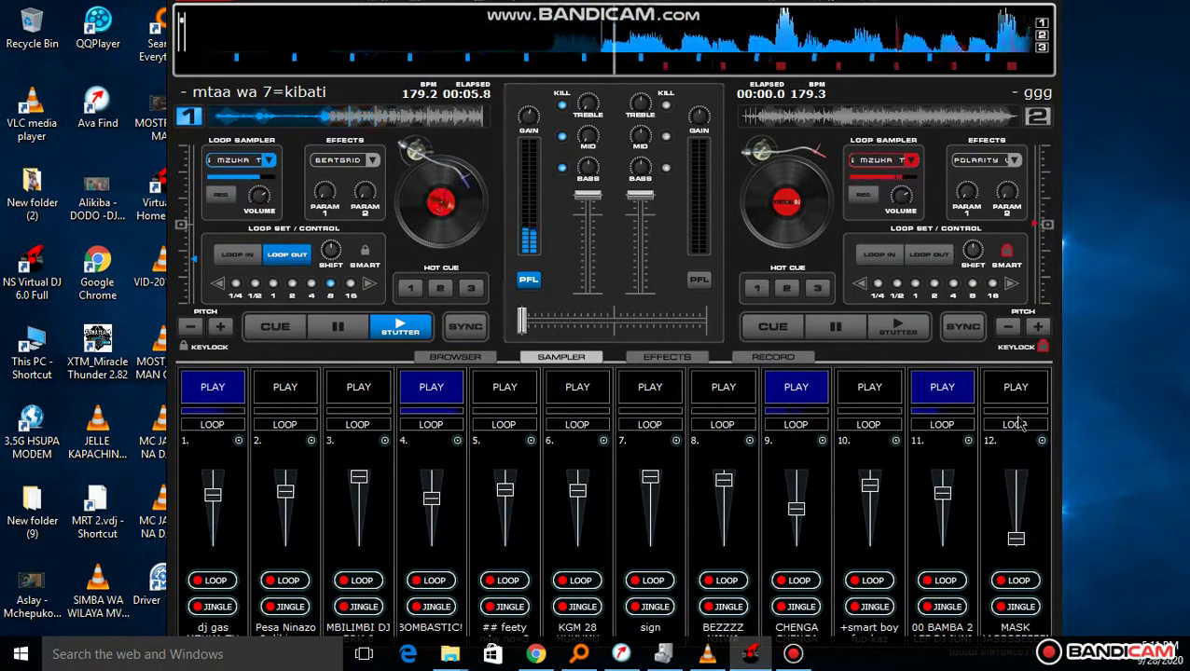
- Raise slot 12's volume close to maximum and play its sample in place of slot 11
{"action": "left_click", "coordinate": [1015, 480]}
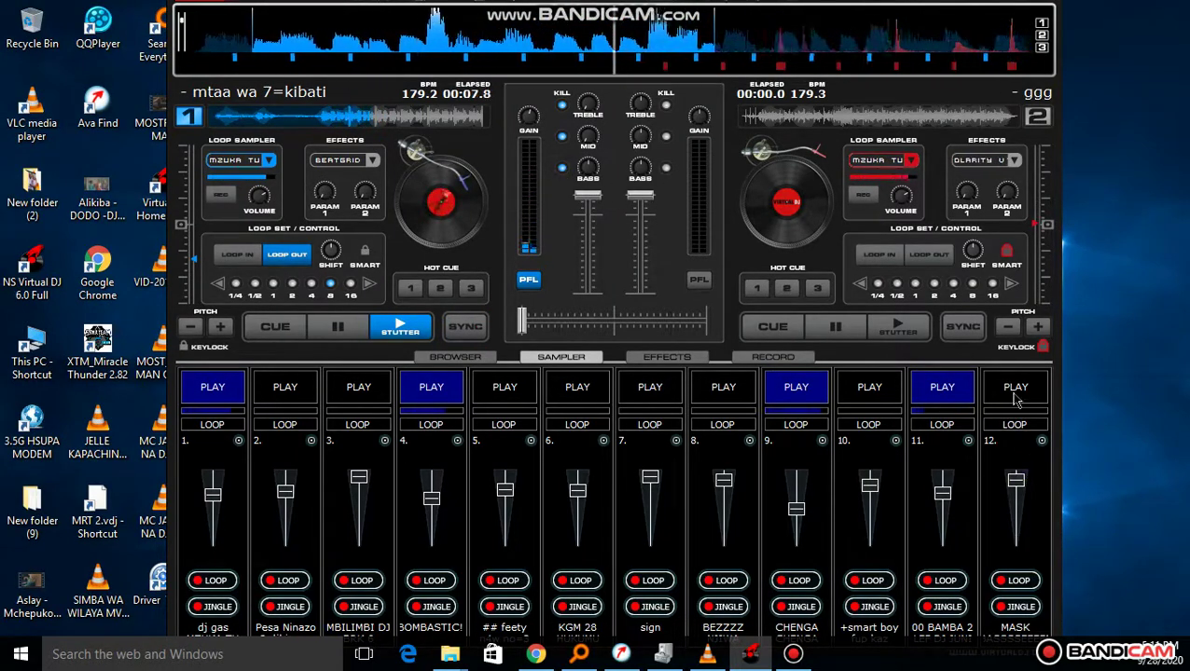
{"action": "left_click", "coordinate": [1015, 390]}
{"action": "left_click", "coordinate": [942, 387]}
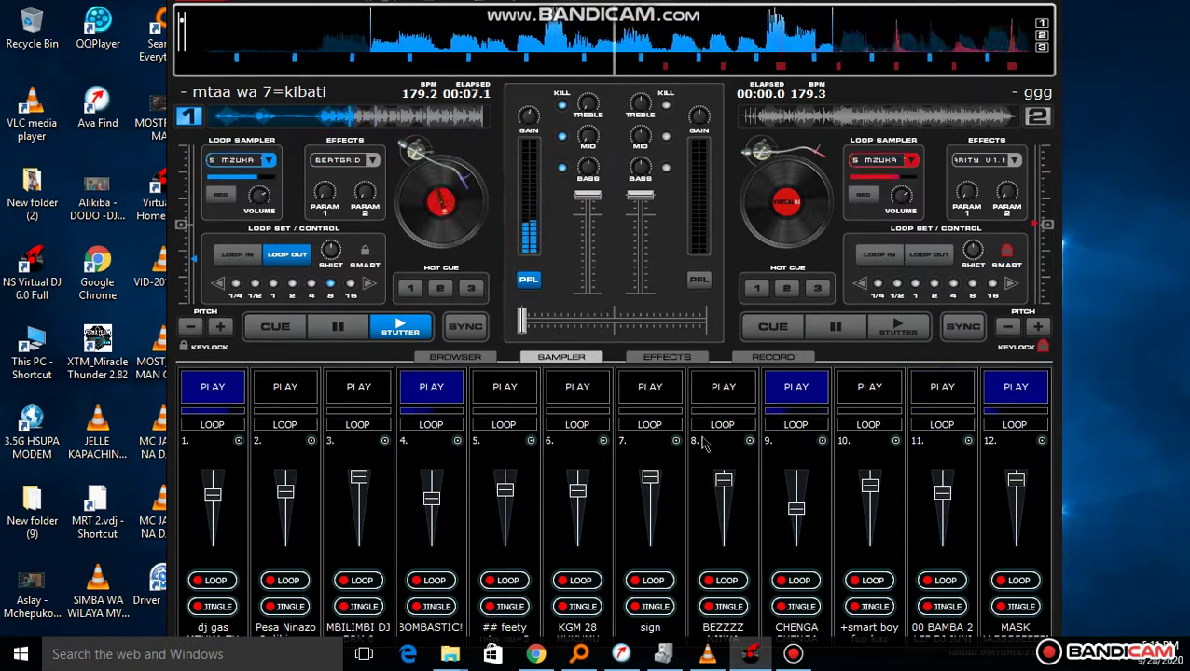
- Stop the slot 12 sample and bring in the samples in slots 6, 5 and 3
{"action": "left_click", "coordinate": [587, 390]}
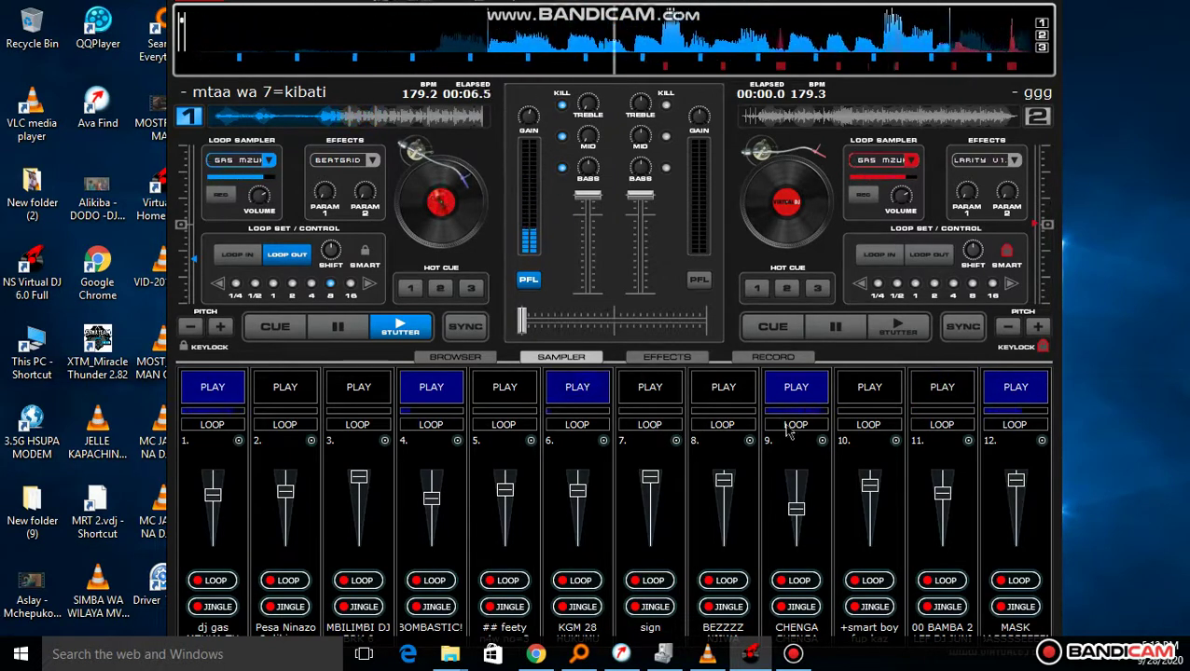
{"action": "left_click", "coordinate": [1004, 390]}
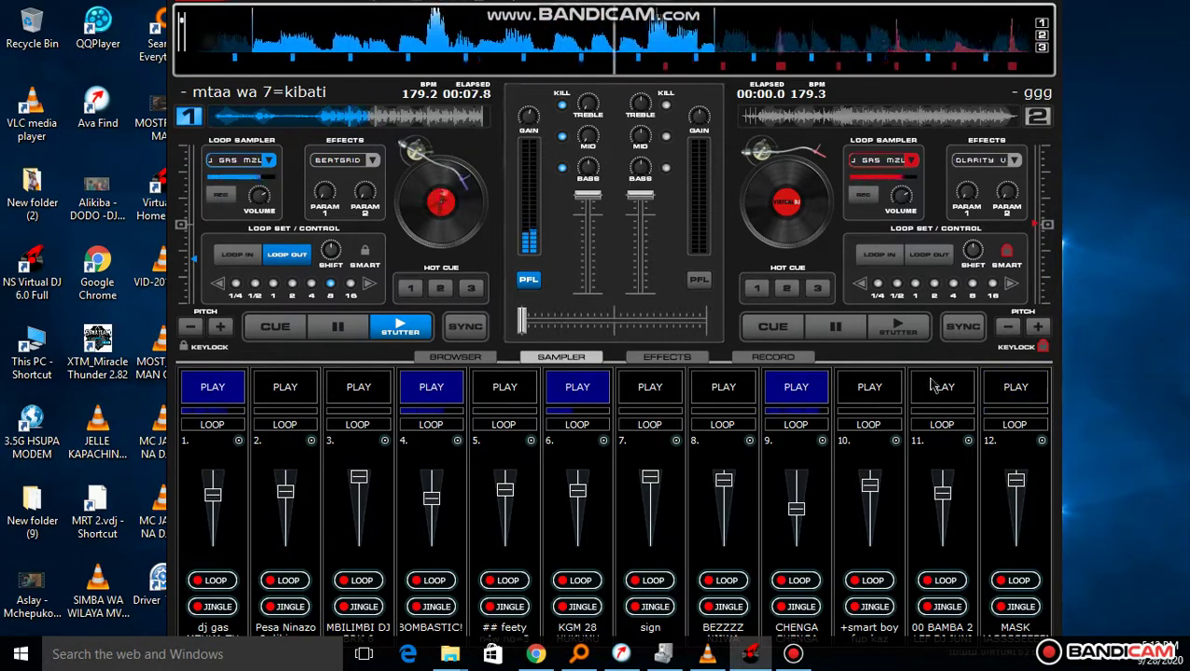
{"action": "left_click", "coordinate": [500, 400]}
{"action": "left_click", "coordinate": [359, 394]}
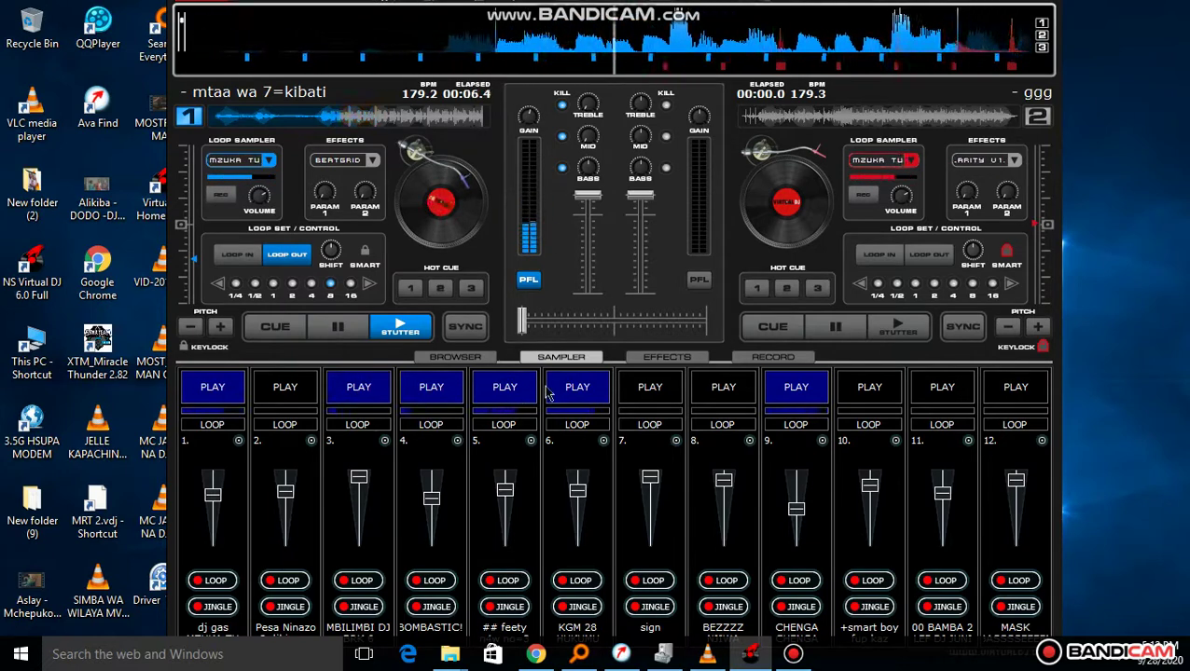
- Stop the slot 6 sample, then restart slot 5 and raise its volume to near maximum
{"action": "left_click", "coordinate": [579, 393]}
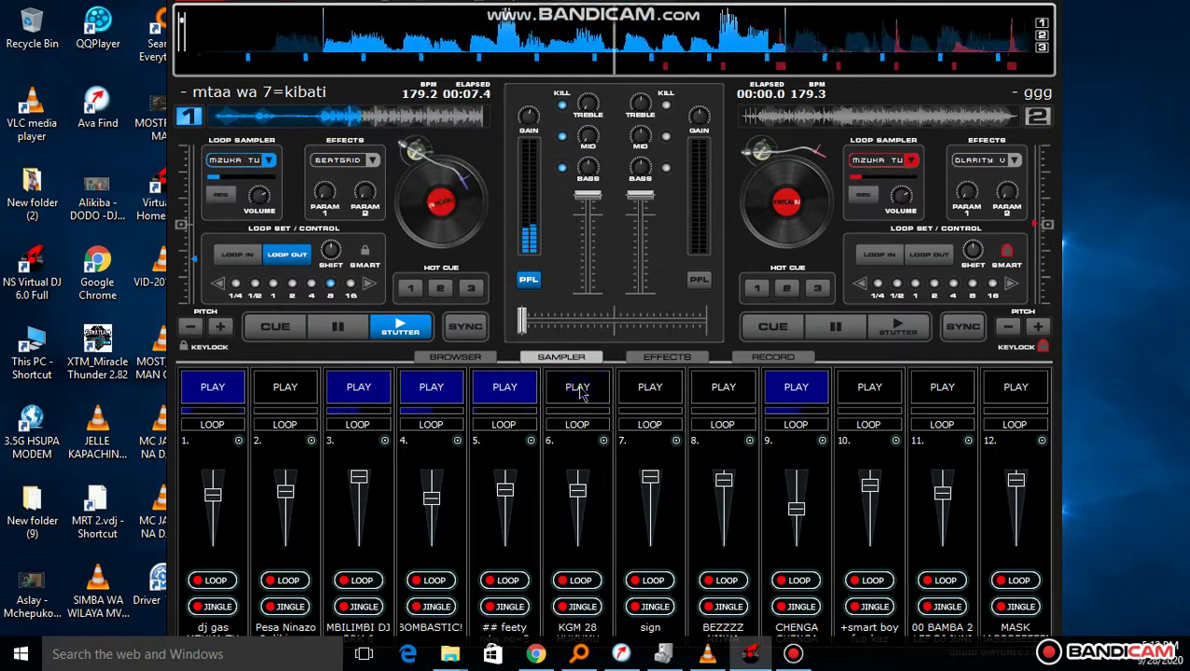
{"action": "left_click", "coordinate": [516, 395]}
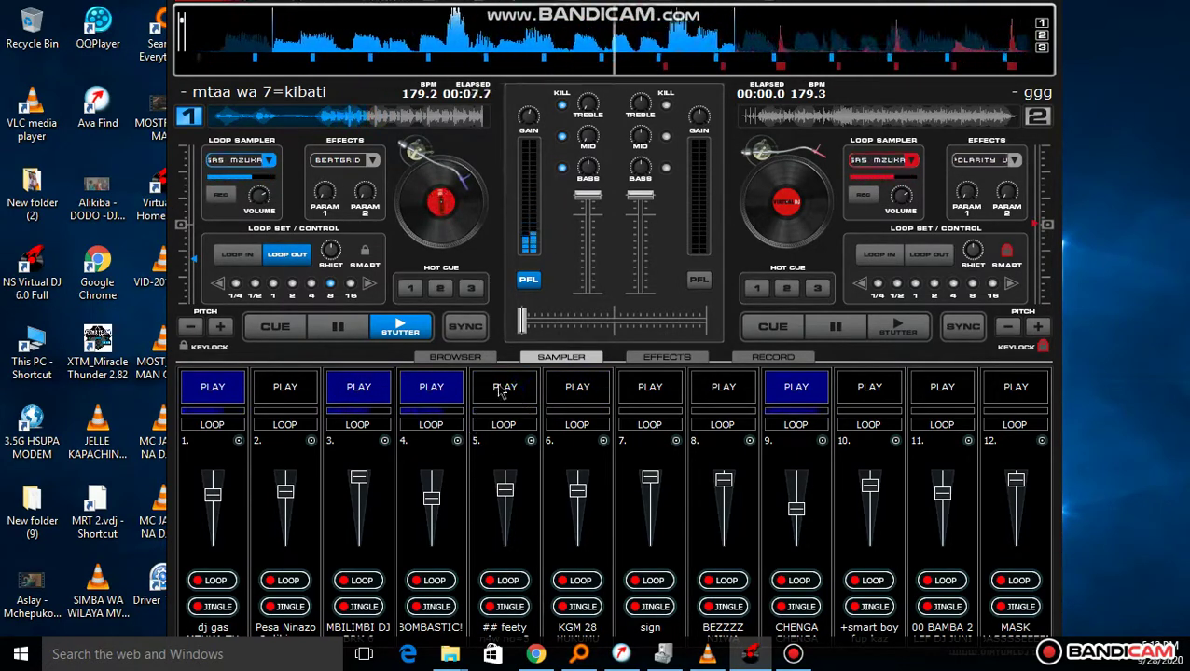
{"action": "left_click", "coordinate": [499, 391]}
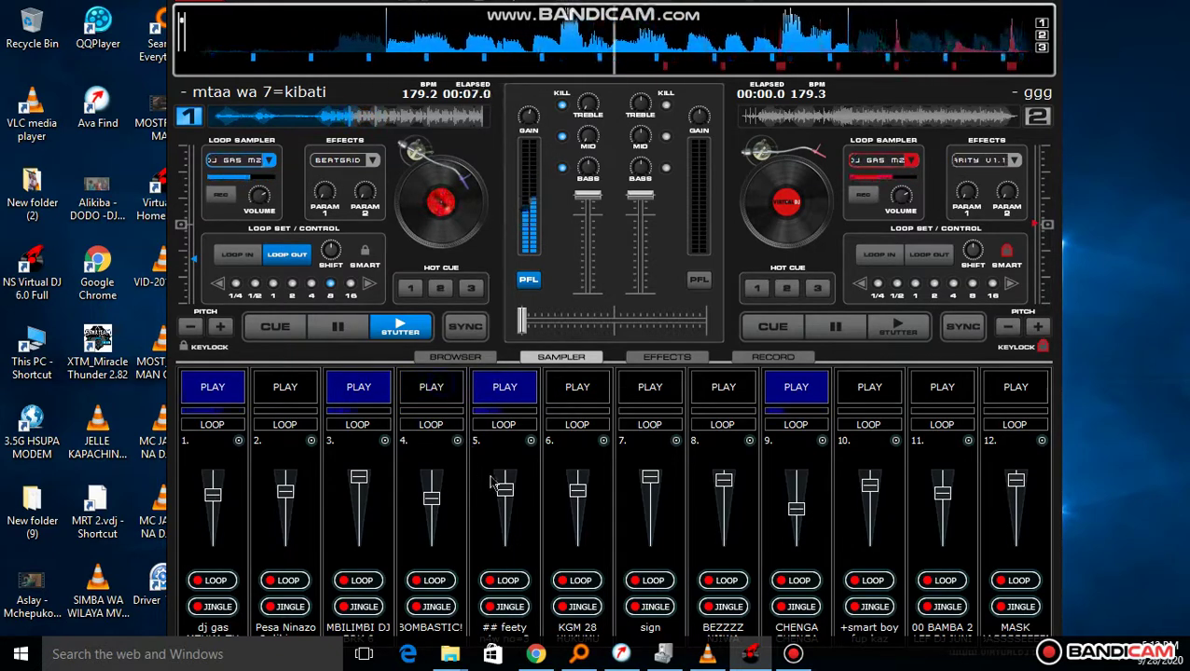
{"action": "left_click_drag", "start_coordinate": [504, 490], "coordinate": [505, 480]}
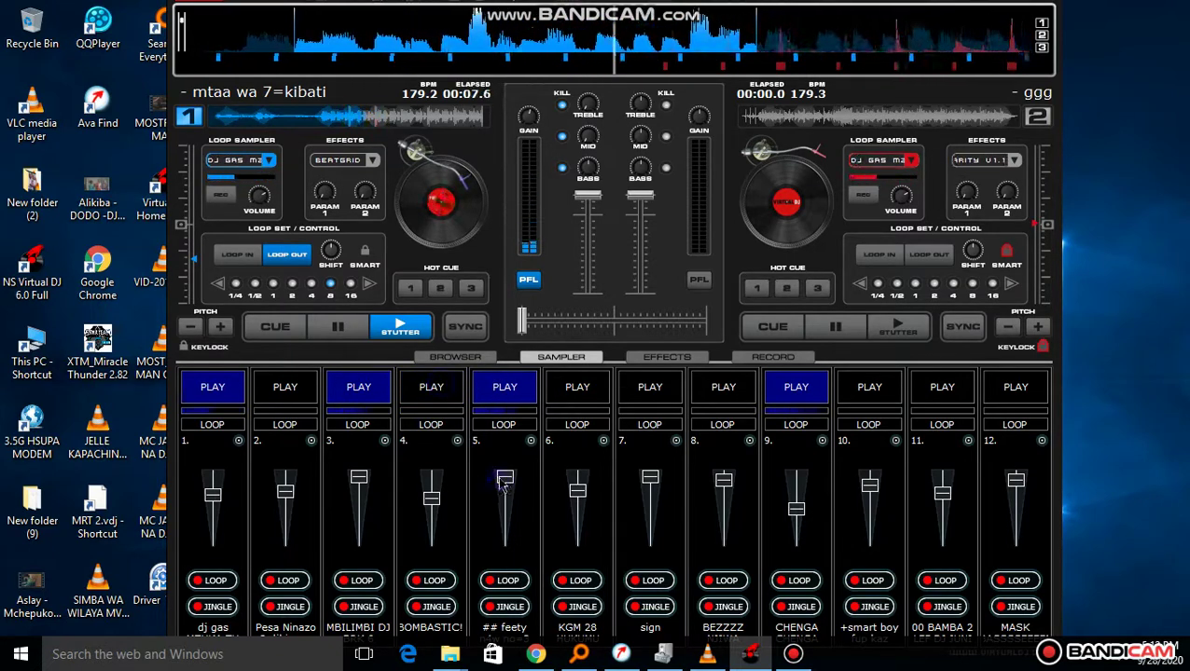
- Add the samples in slots 10, 7 and 11 to the running mix
{"action": "left_click", "coordinate": [868, 390]}
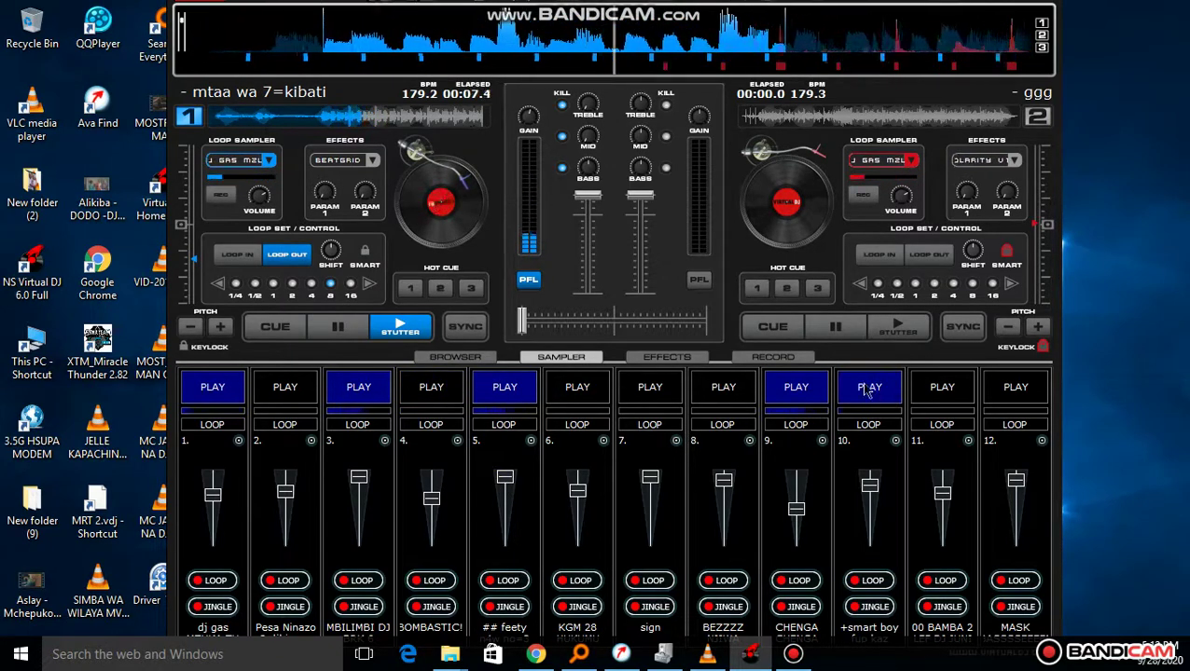
{"action": "left_click", "coordinate": [660, 393]}
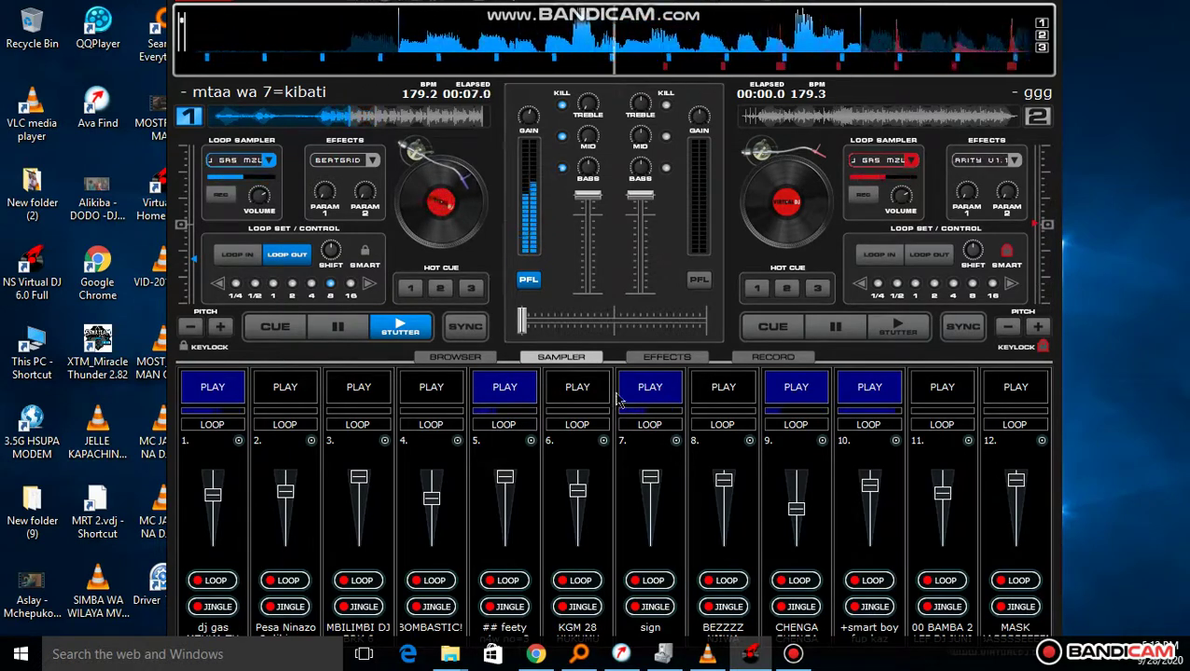
{"action": "left_click", "coordinate": [927, 394]}
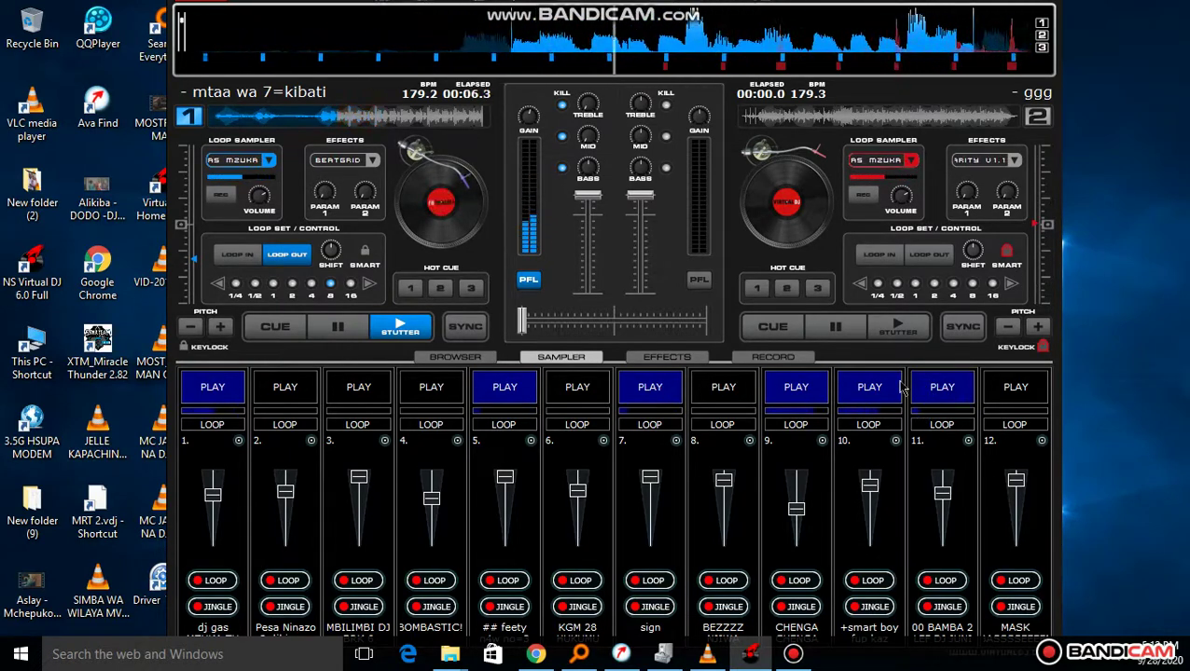
- Stop the samples in slots 10 and 7, and bring in the sample in slot 2
{"action": "left_click", "coordinate": [900, 388]}
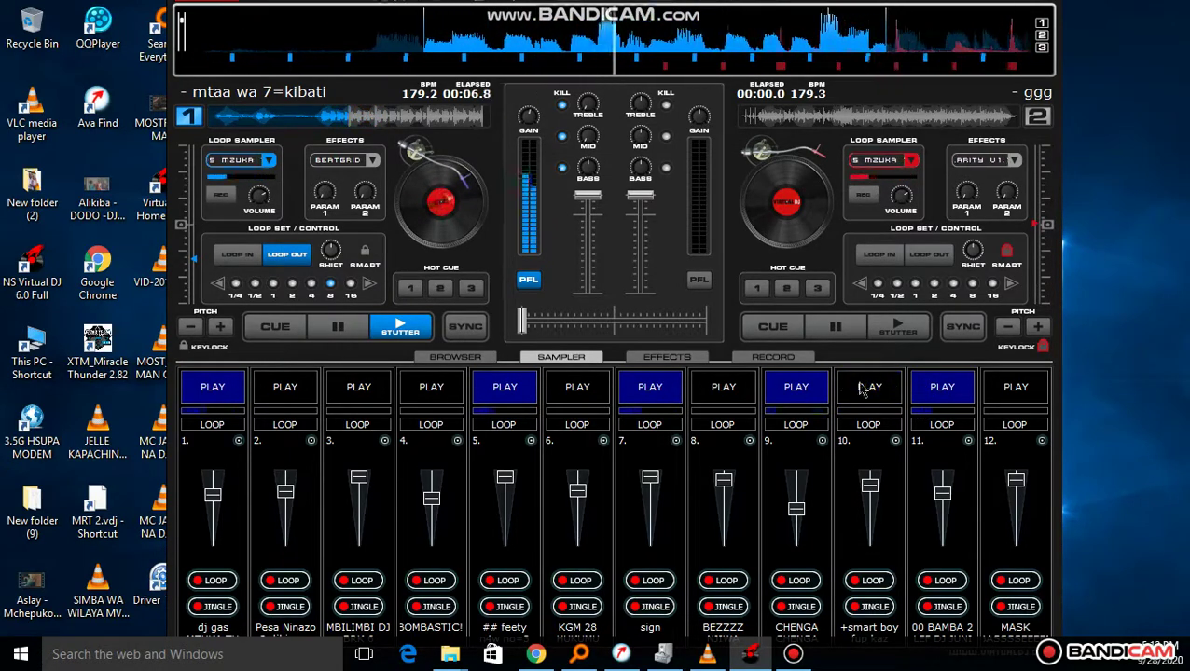
{"action": "left_click", "coordinate": [652, 395]}
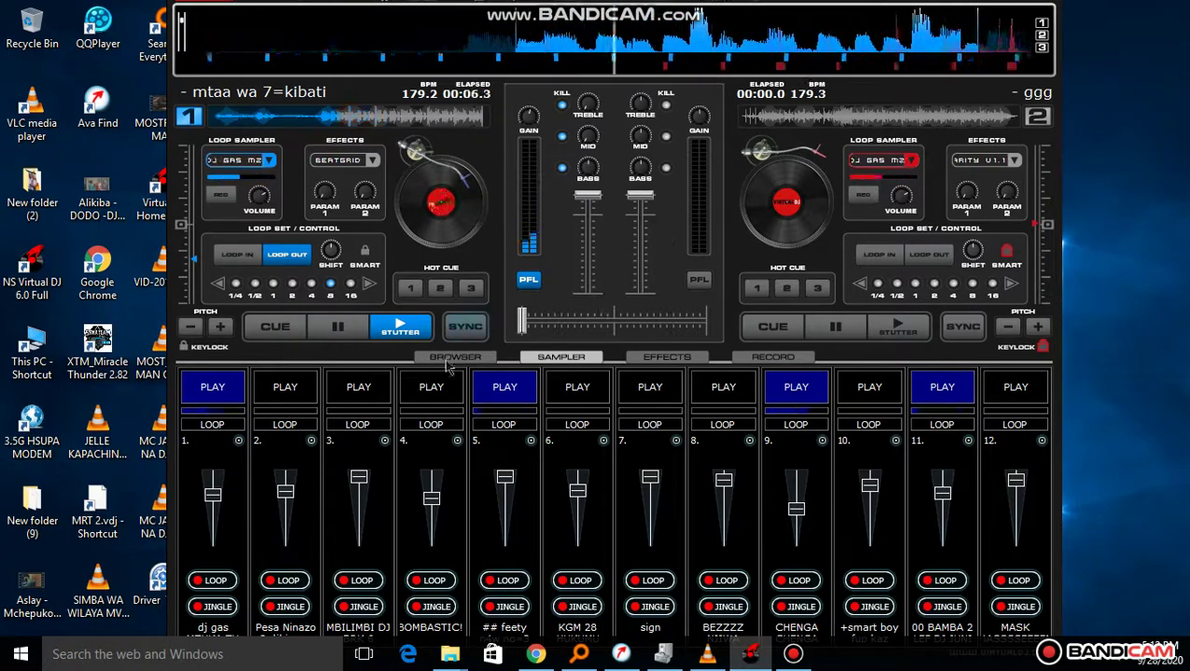
{"action": "left_click", "coordinate": [291, 387]}
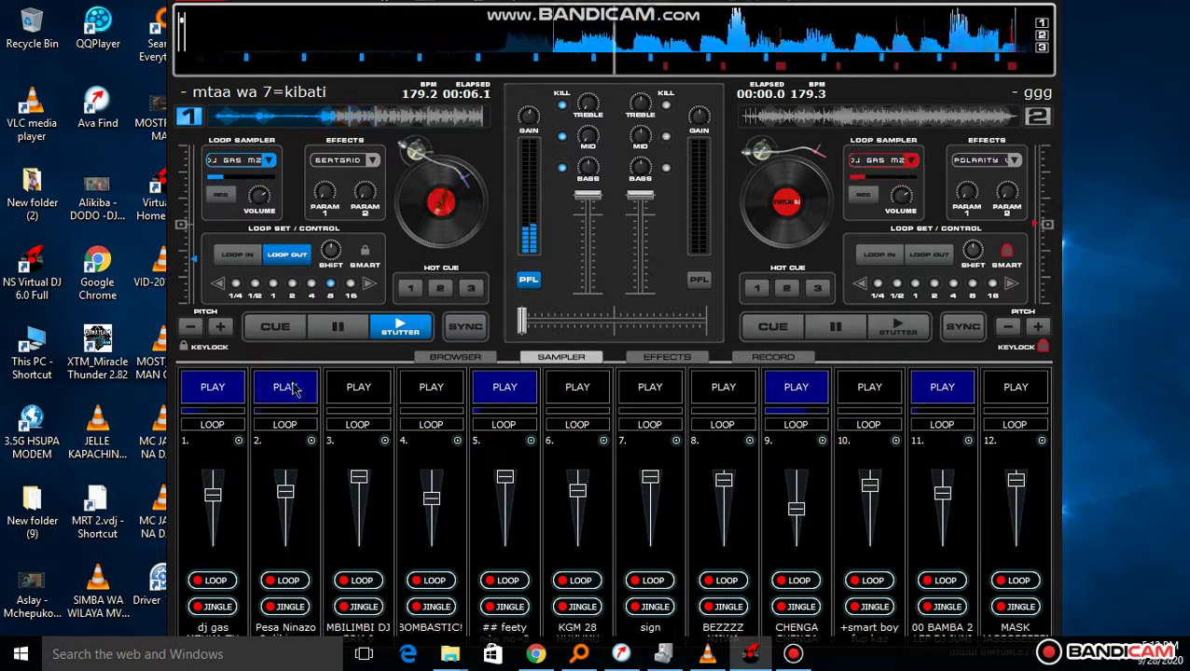
- Restart the slot 10 sample and swap the slot 11 sample for the one in slot 12
{"action": "left_click", "coordinate": [890, 392]}
{"action": "left_click", "coordinate": [952, 395]}
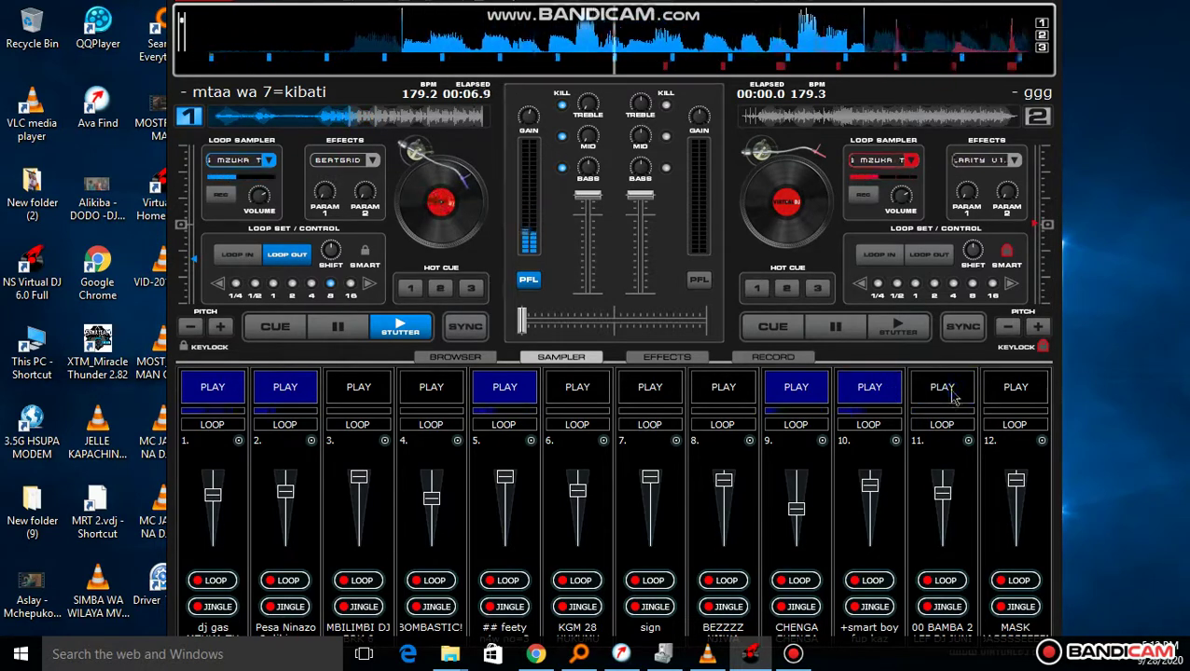
{"action": "left_click", "coordinate": [1026, 395]}
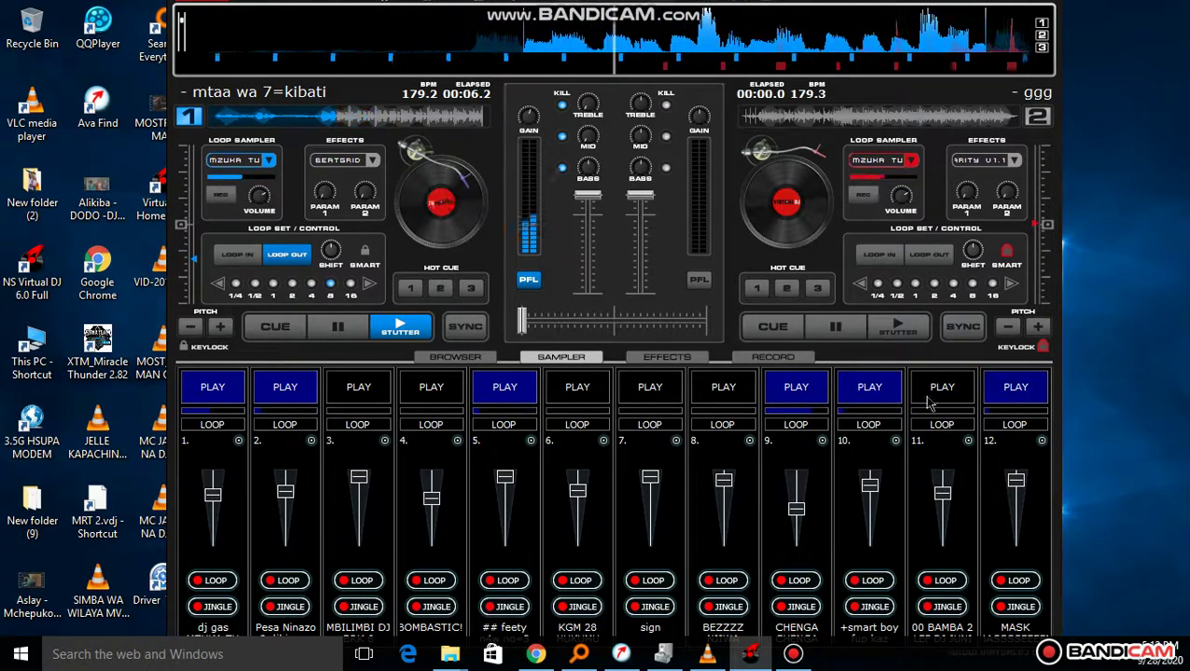
- Stop the samples in slots 10 and 2, then play slot 6 and lower its volume slightly
{"action": "left_click", "coordinate": [875, 393]}
{"action": "left_click", "coordinate": [290, 388]}
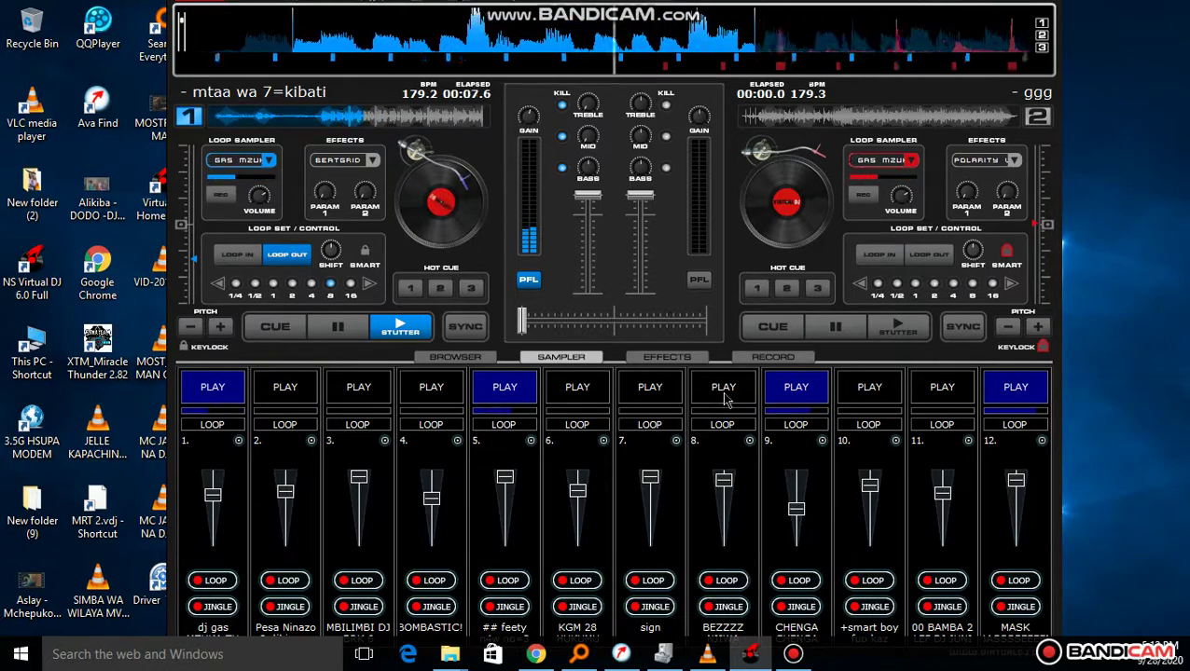
{"action": "left_click", "coordinate": [578, 387]}
{"action": "mouse_move", "coordinate": [577, 491]}
{"action": "left_mouse_down"}
{"action": "mouse_move", "coordinate": [577, 522]}
{"action": "mouse_move", "coordinate": [578, 496]}
{"action": "mouse_move", "coordinate": [580, 511]}
{"action": "left_mouse_up"}
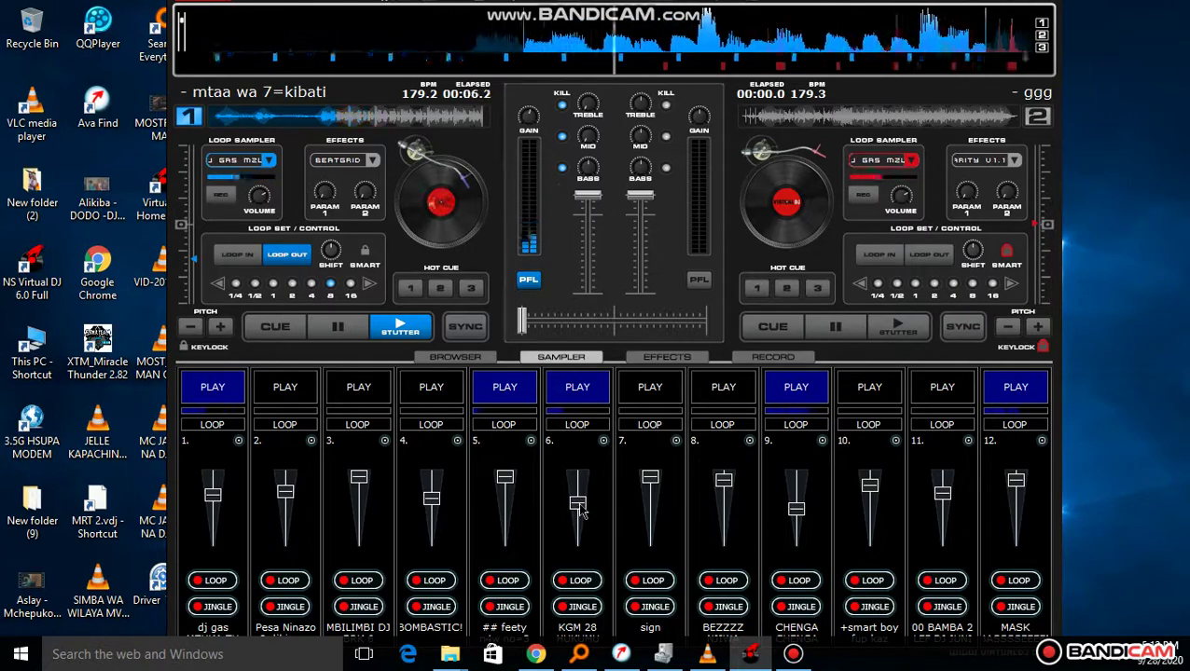